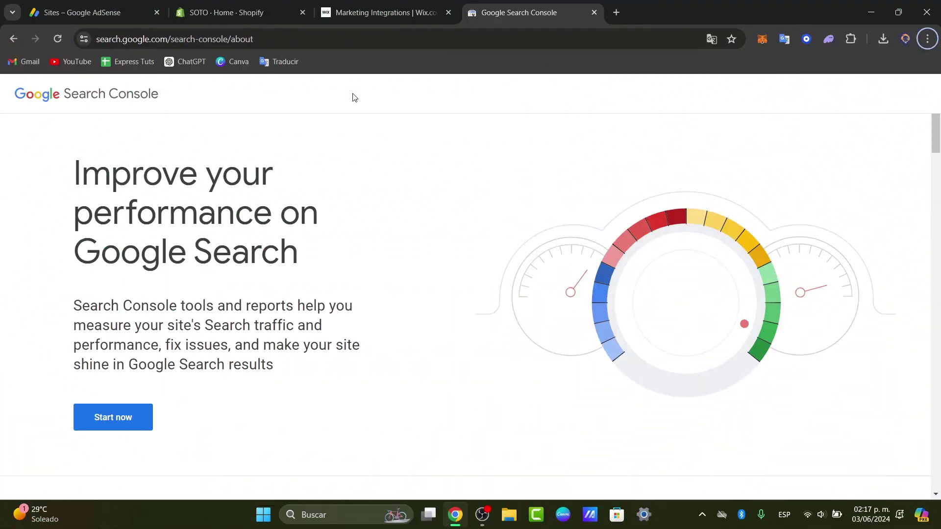
- Check the list of Wix sites, then return to Search Console
left_click(381, 6)
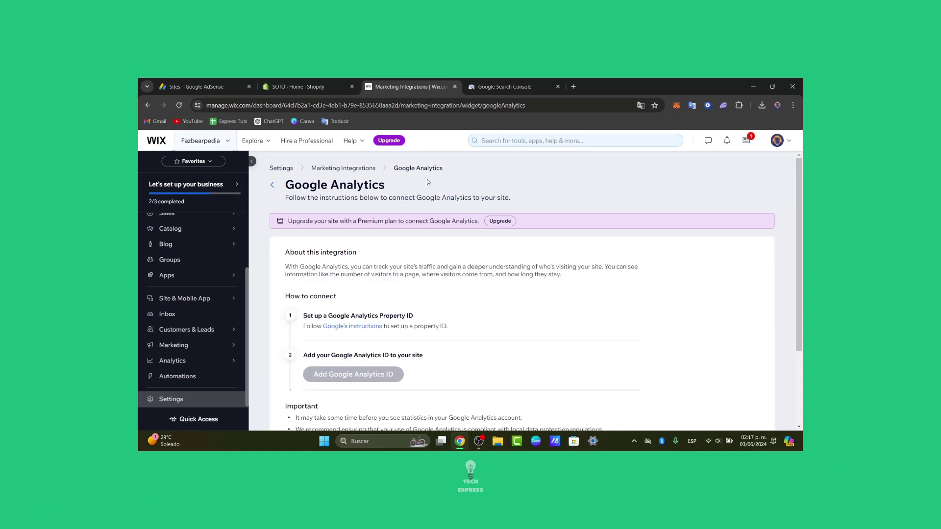
left_click(156, 143)
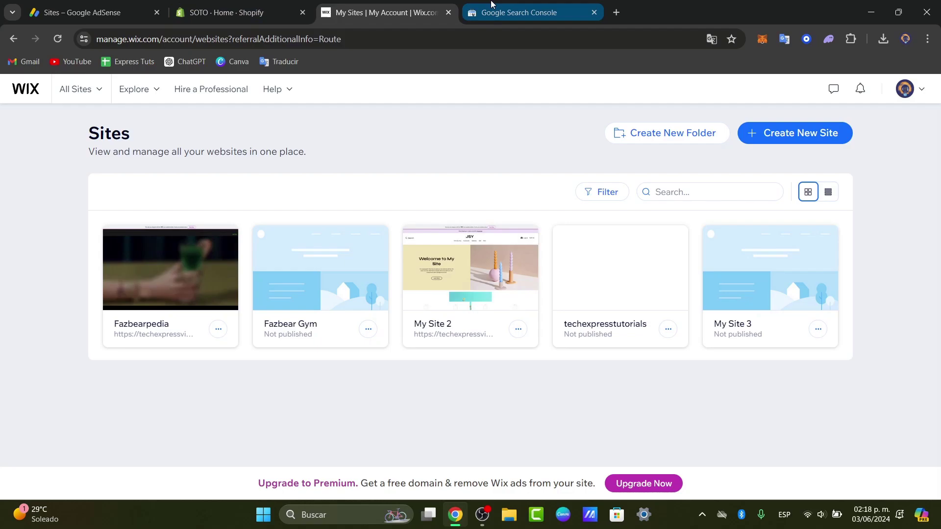
left_click(491, 4)
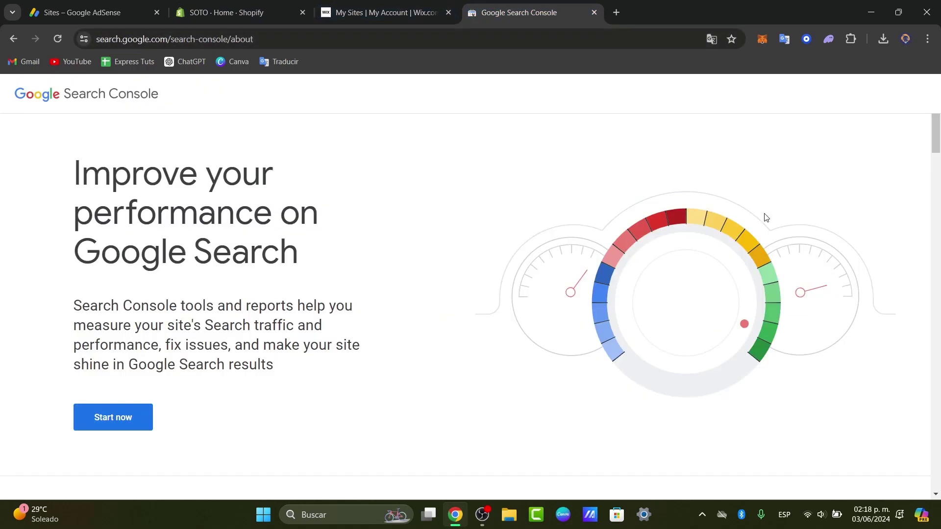
- Start Search Console and choose Add property from the property selector
left_click(137, 418)
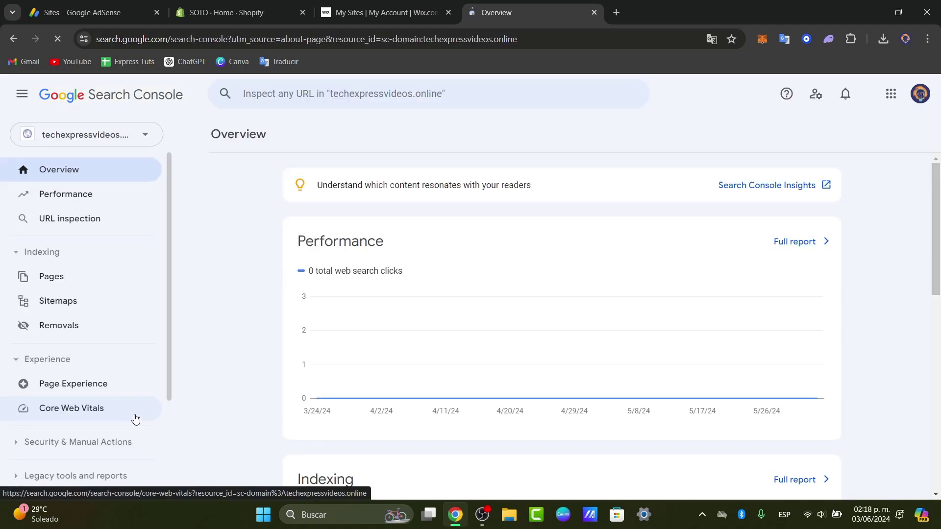
left_click(133, 134)
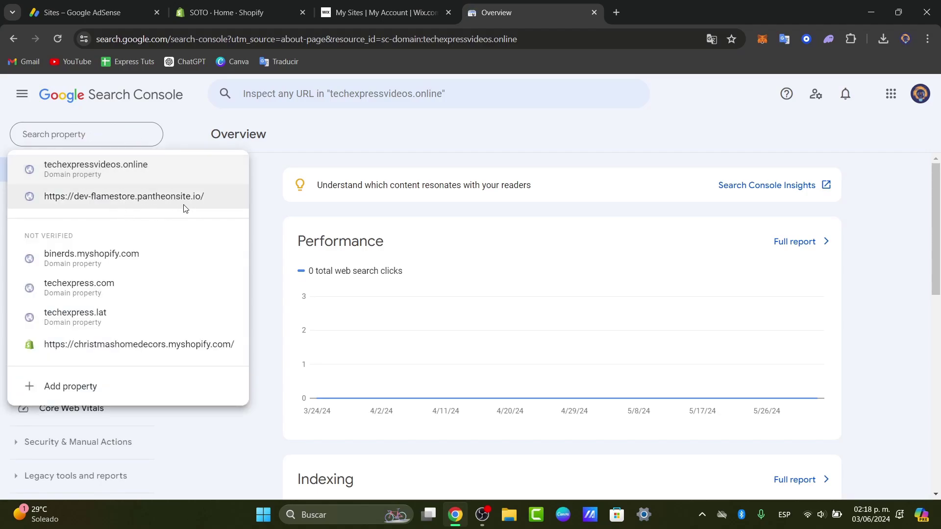
left_click(87, 387)
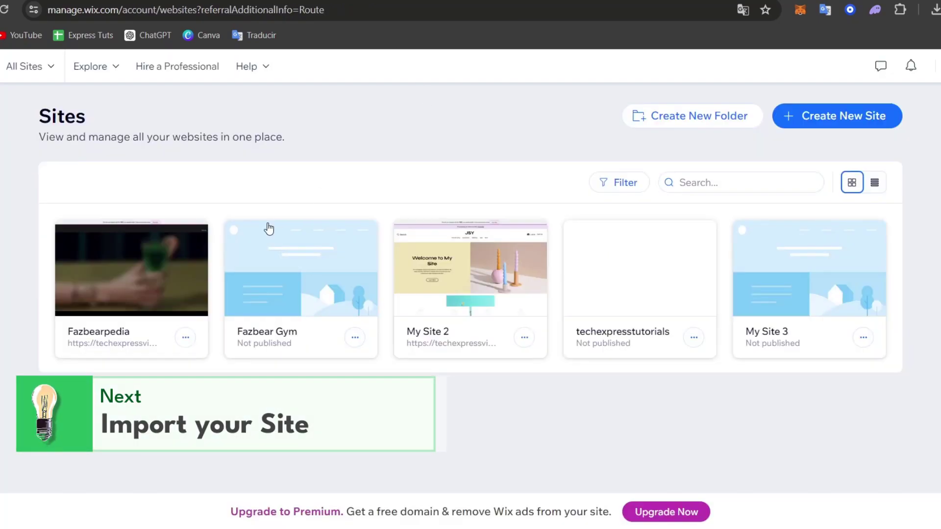
- Open the live Fazbearpedia site from its Wix card menu to get its web address
left_click(185, 338)
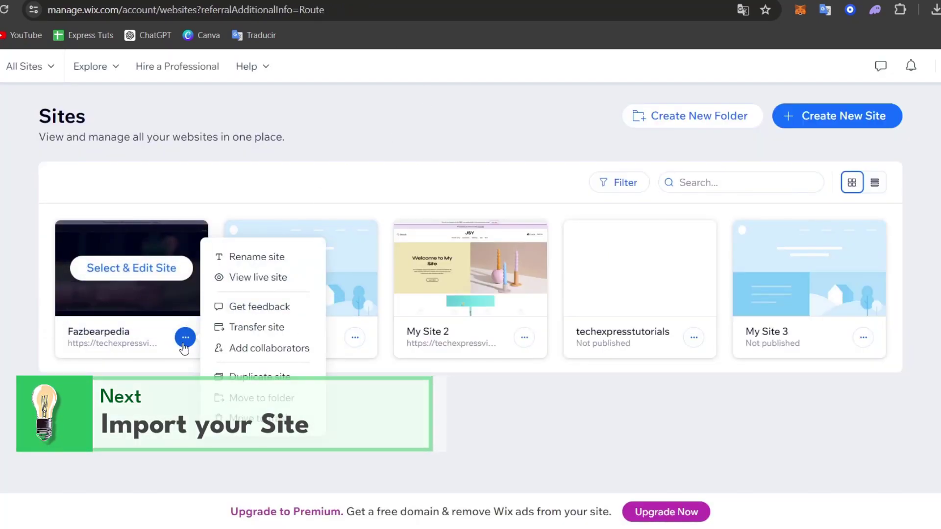
left_click(242, 279)
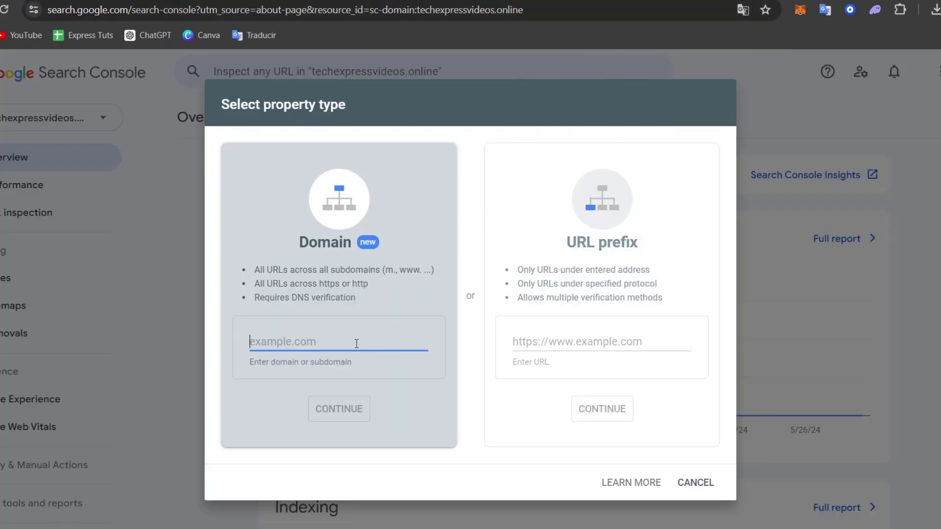
- Paste the live site address as the Domain and delete the /fazbearpedia path
key("ctrl+v")
left_click(437, 428)
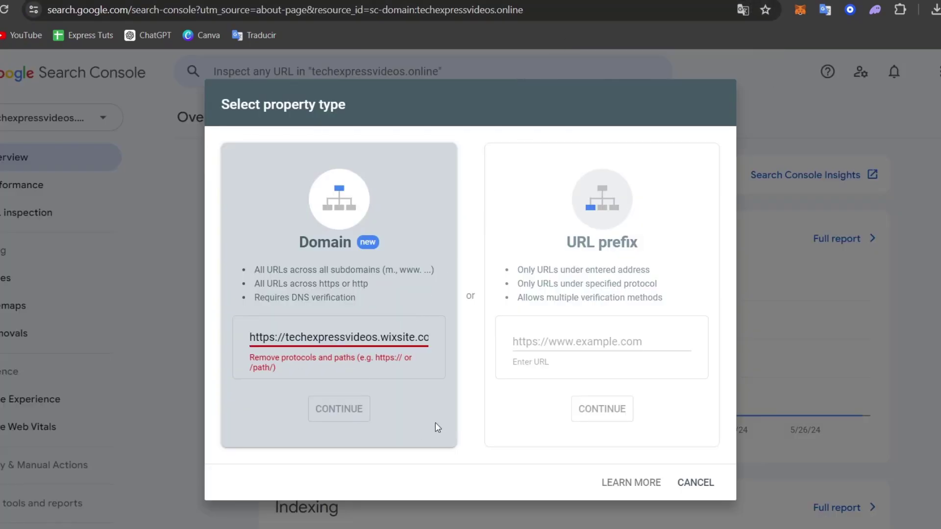
left_click(403, 340)
left_click_drag(381, 338, 432, 341)
left_click(413, 342)
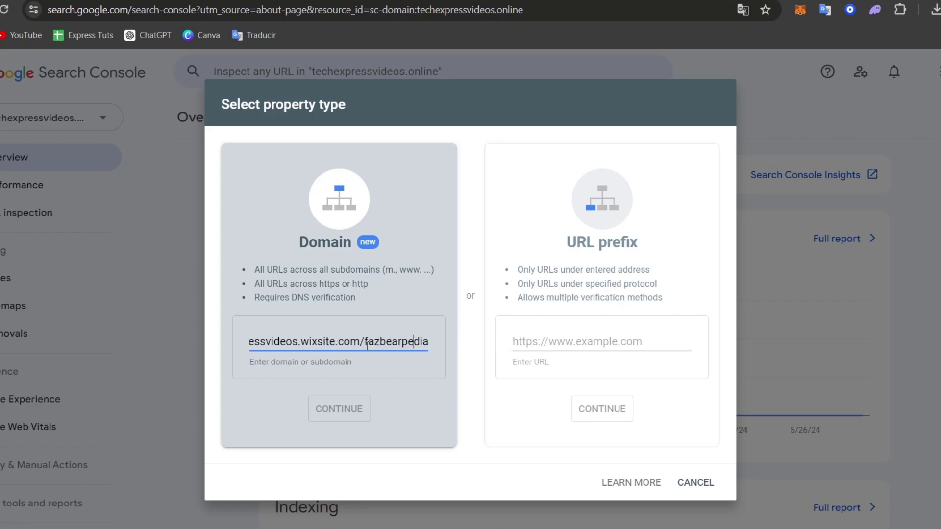
left_click_drag(365, 342, 490, 347)
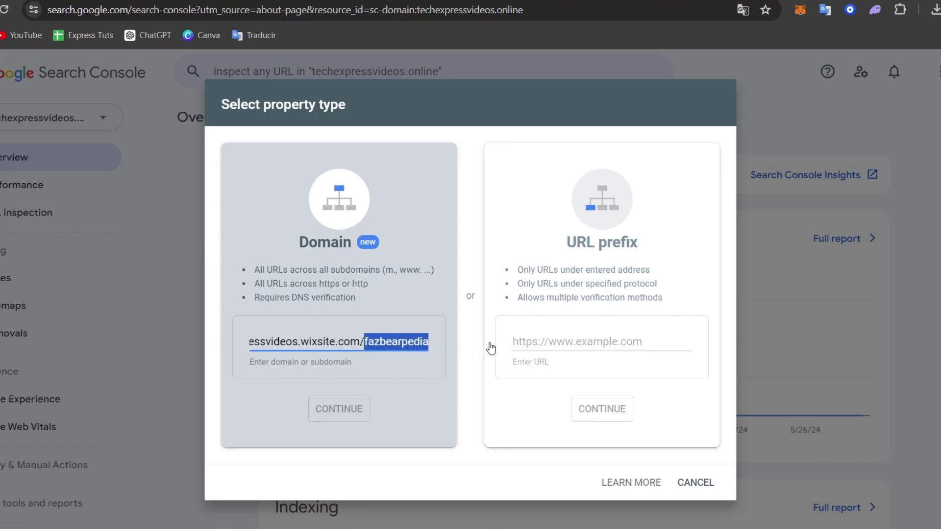
key("BackSpace")
left_click(356, 411)
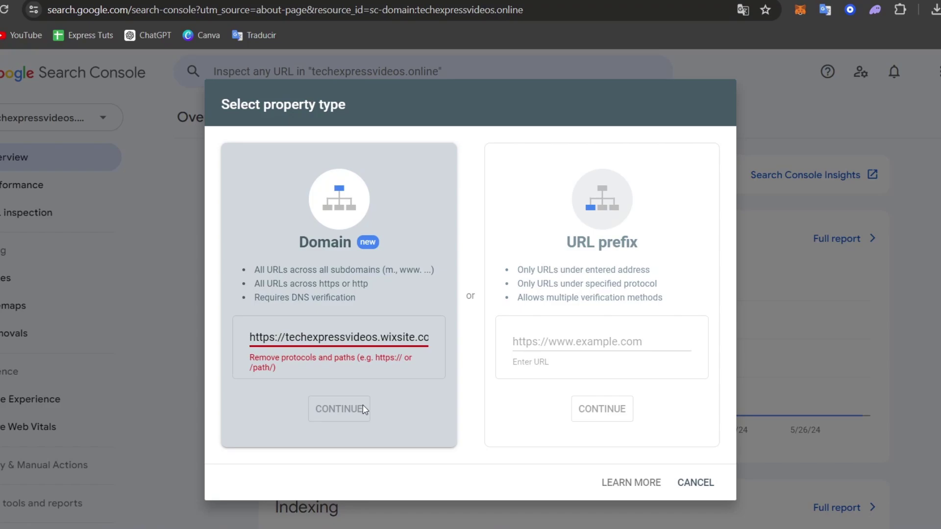
triple_click(284, 337)
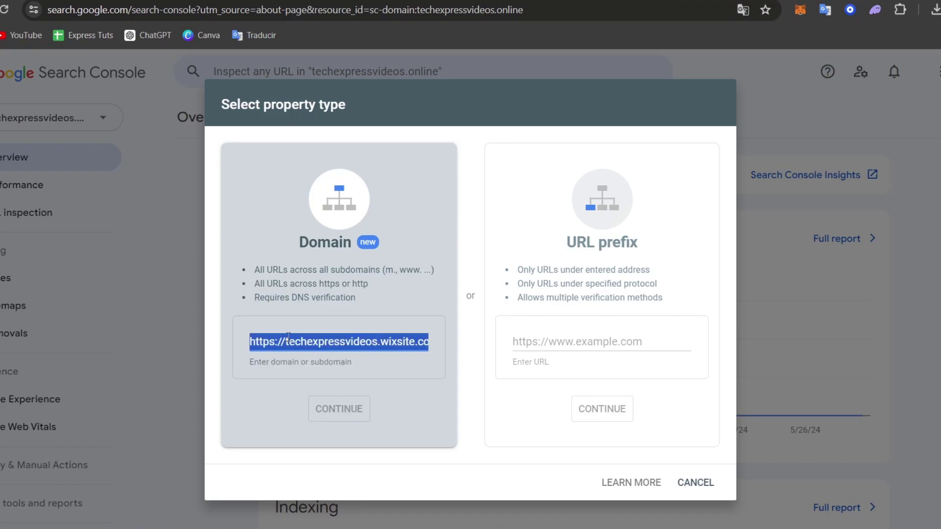
key("ctrl+v")
left_click_drag(333, 340, 228, 344)
left_click(298, 335)
left_click_drag(286, 341, 236, 341)
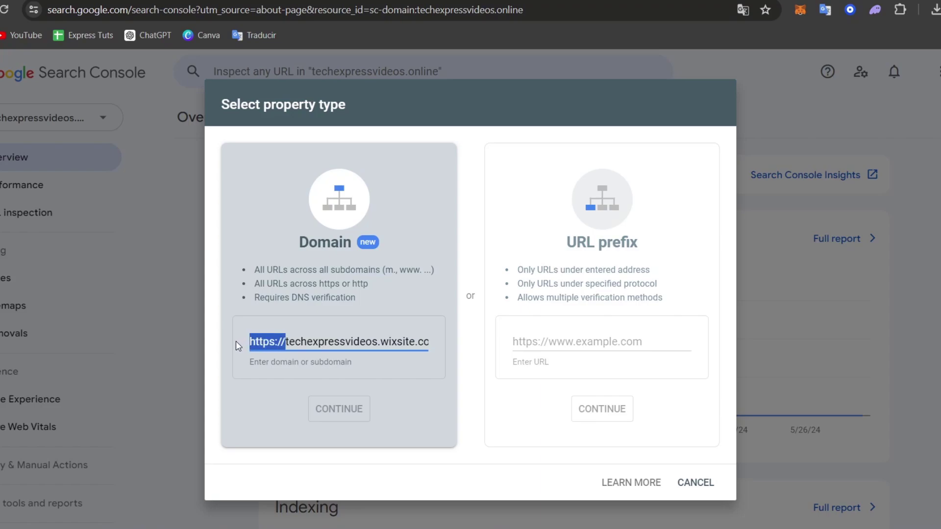
key("BackSpace")
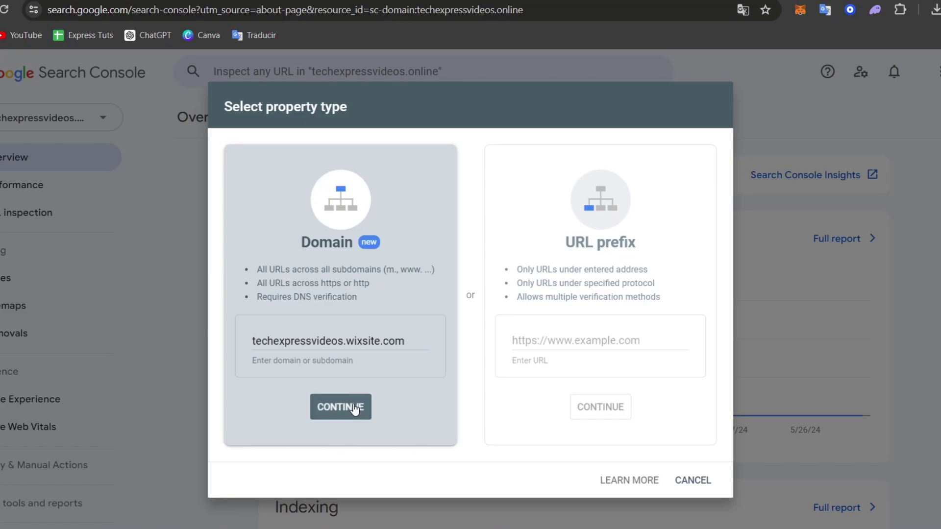
left_click(355, 407)
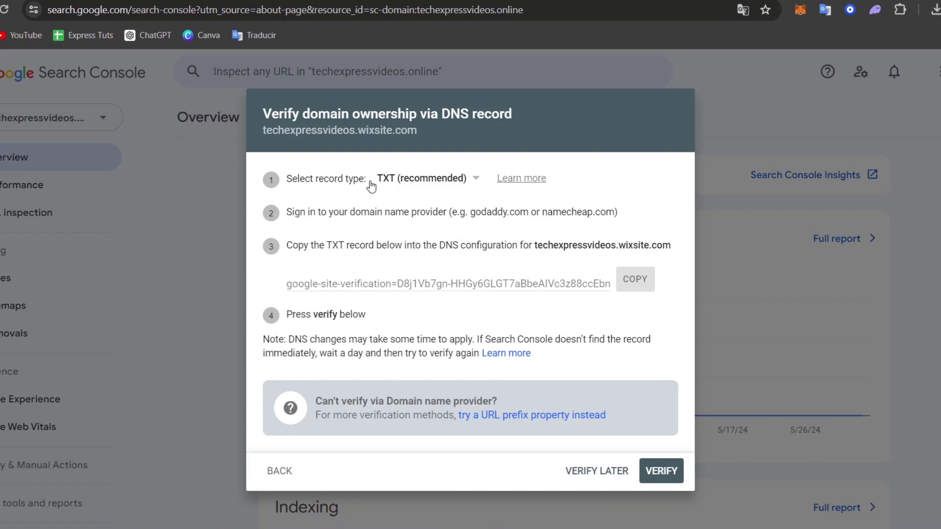
- Keep TXT (recommended) as the DNS verification record type
left_click(427, 184)
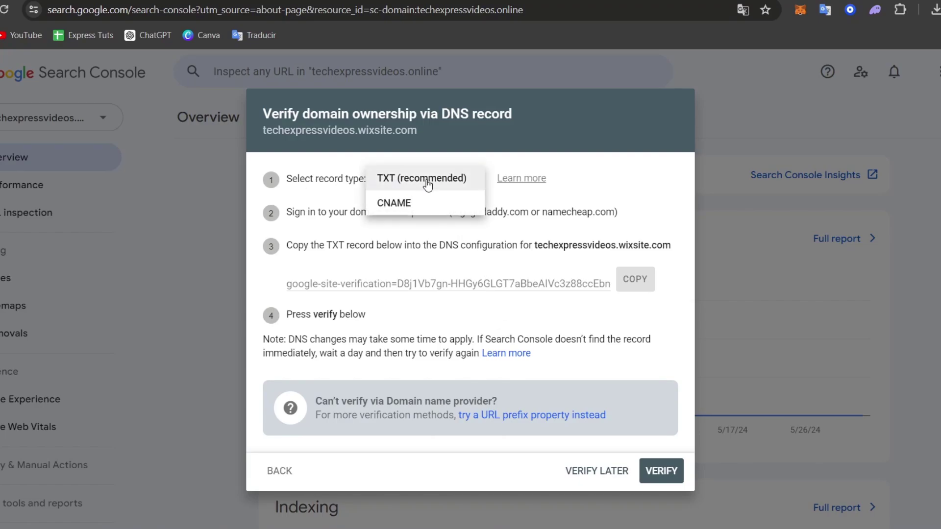
left_click(428, 182)
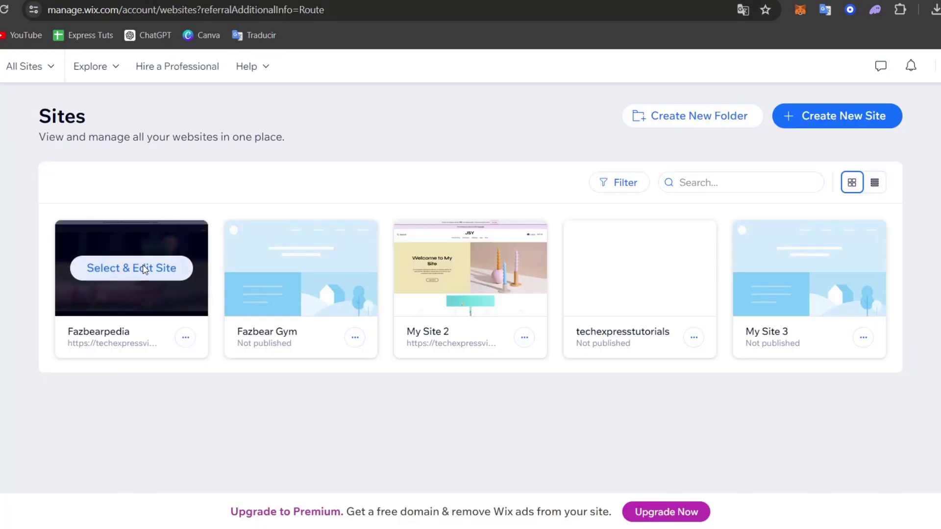
- Open Fazbearpedia's dashboard, view its SEO settings, and return to the SEO tools overview
left_click(162, 339)
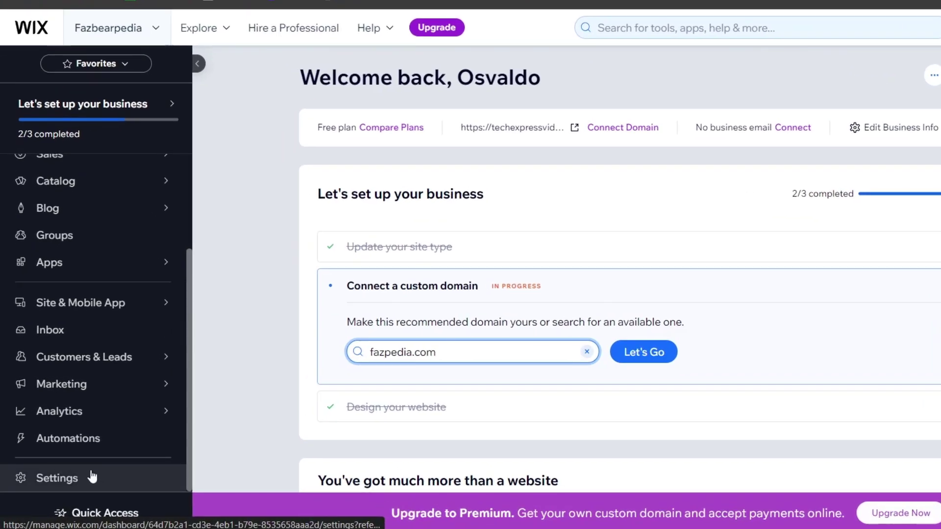
left_click(84, 463)
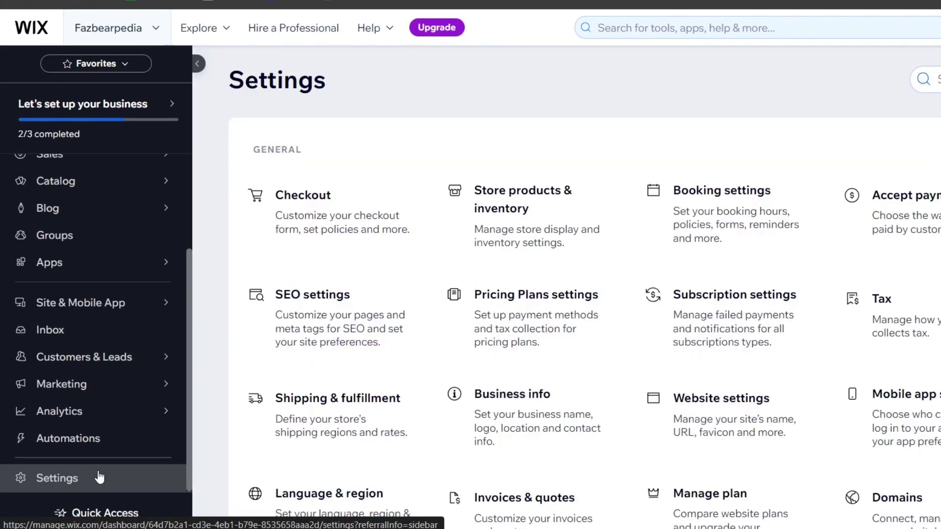
scroll(565, 313, "down", 10)
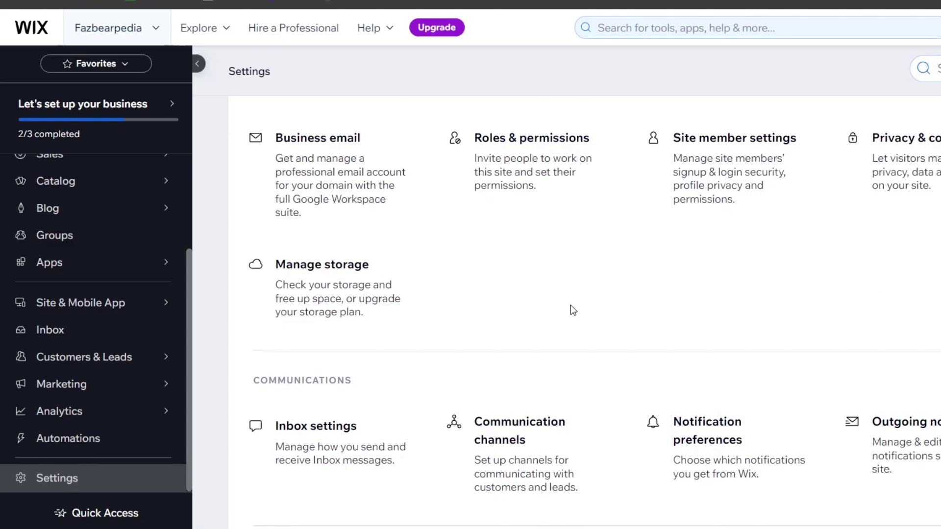
scroll(565, 304, "up", 10)
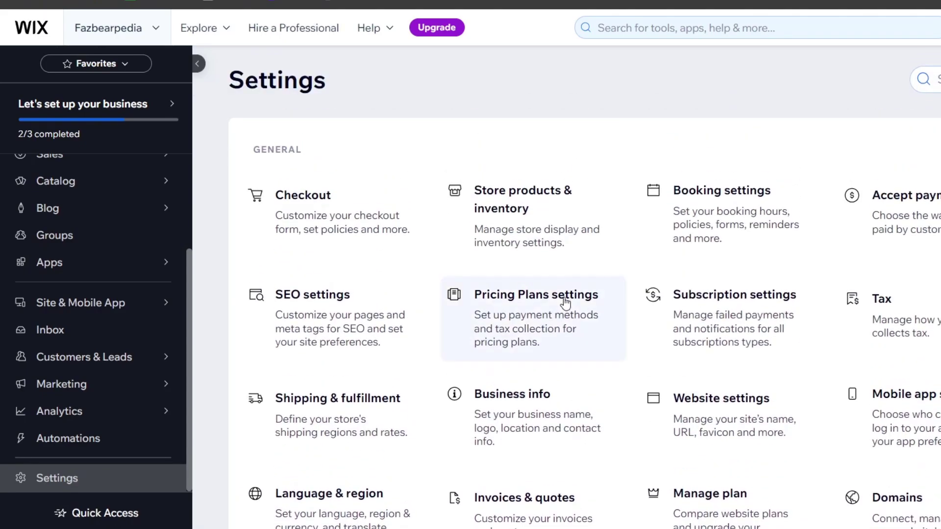
left_click(327, 306)
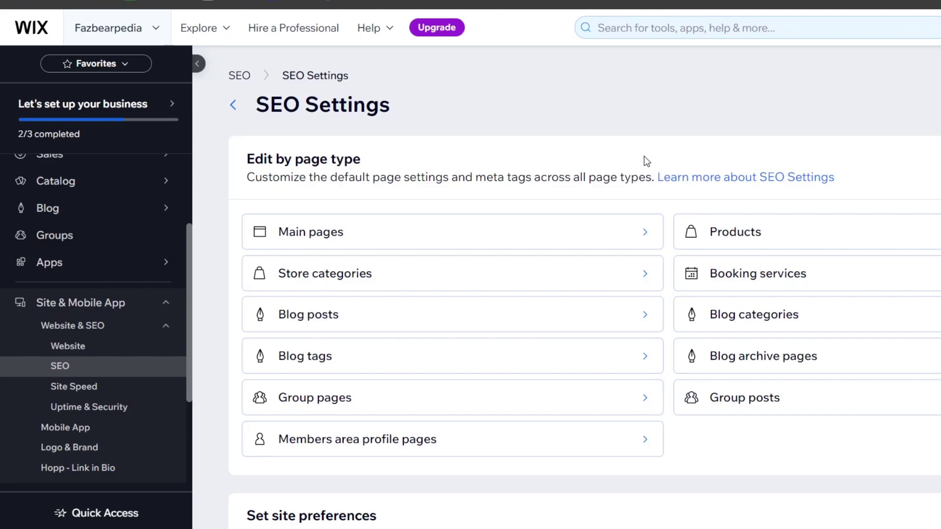
scroll(645, 157, "down", 4)
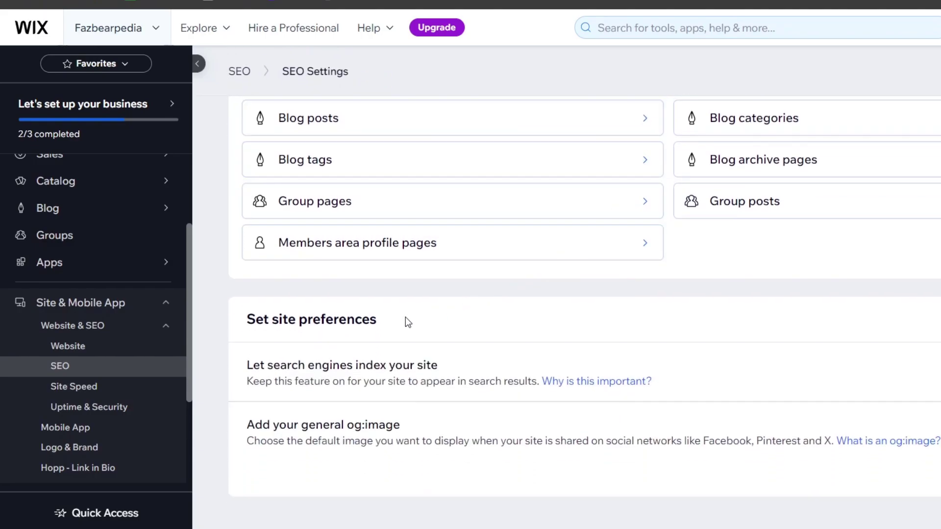
key("alt+Left")
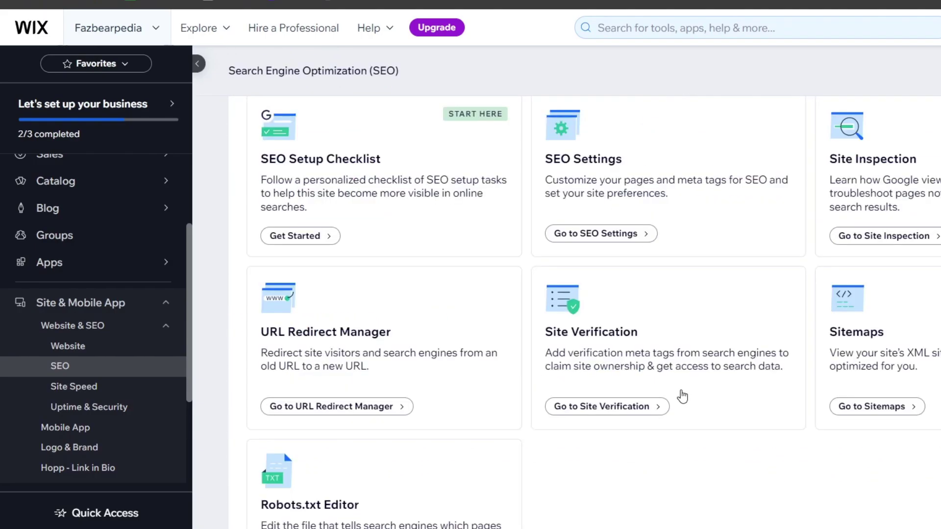
- Paste Search Console's copied verification code into Wix's Google Search Console verification tag field
left_click(622, 414)
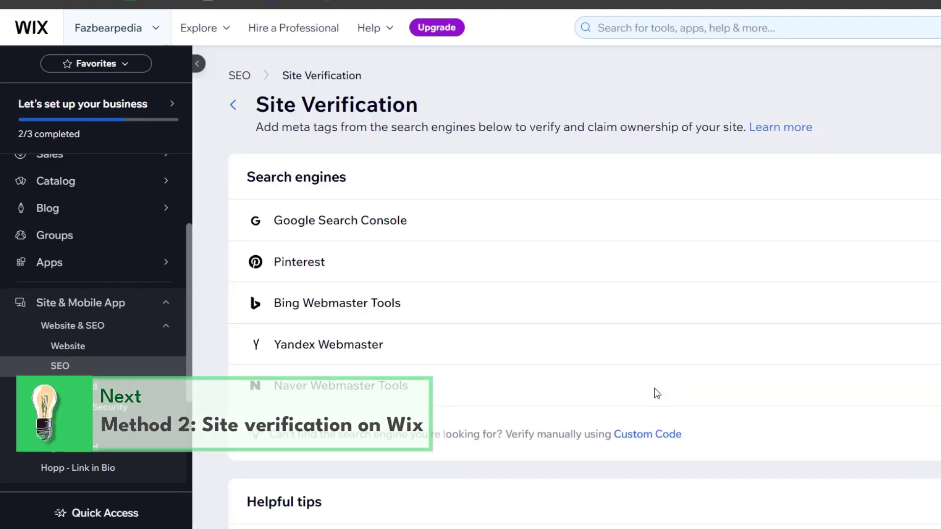
left_click(437, 221)
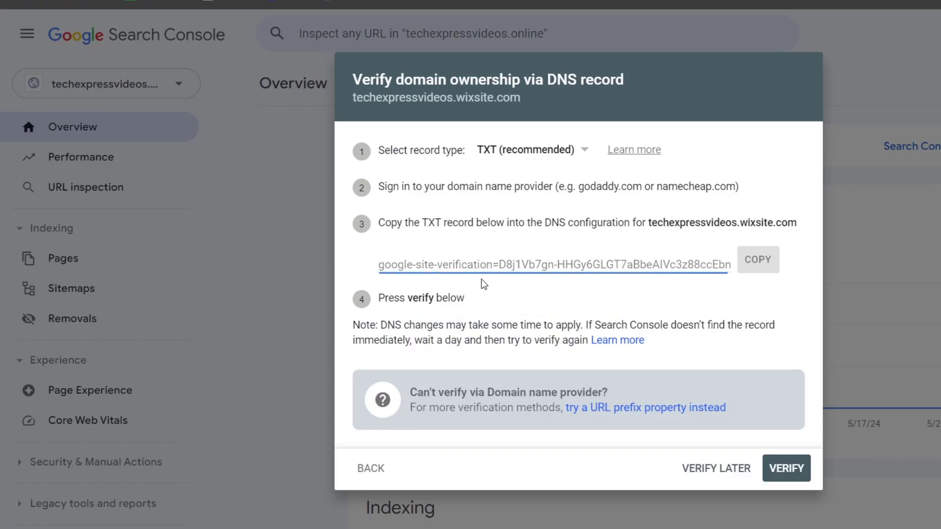
left_click(755, 259)
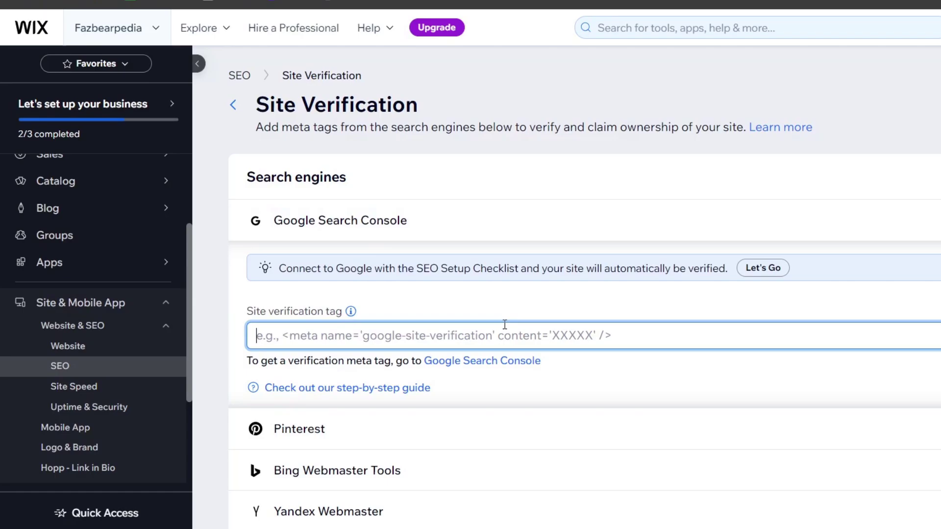
key("ctrl+v")
left_click(785, 331)
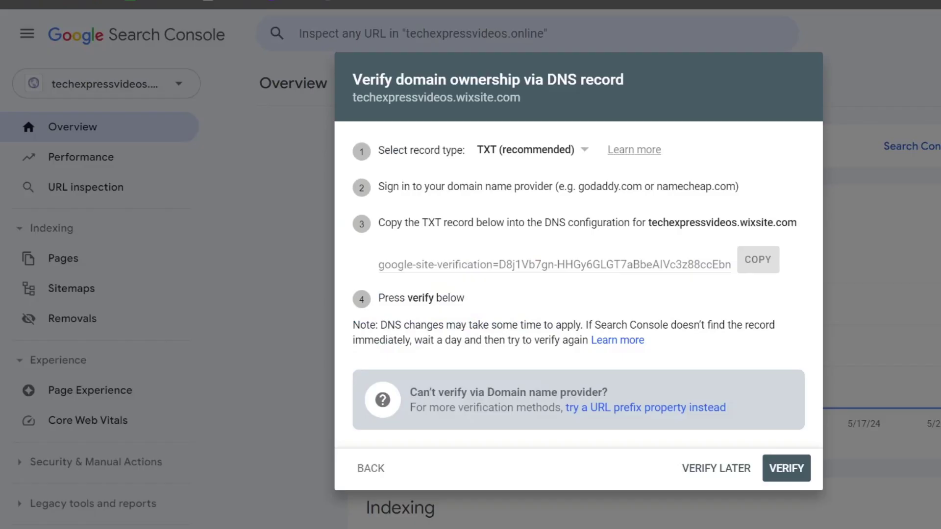
left_click(561, 151)
left_click(495, 176)
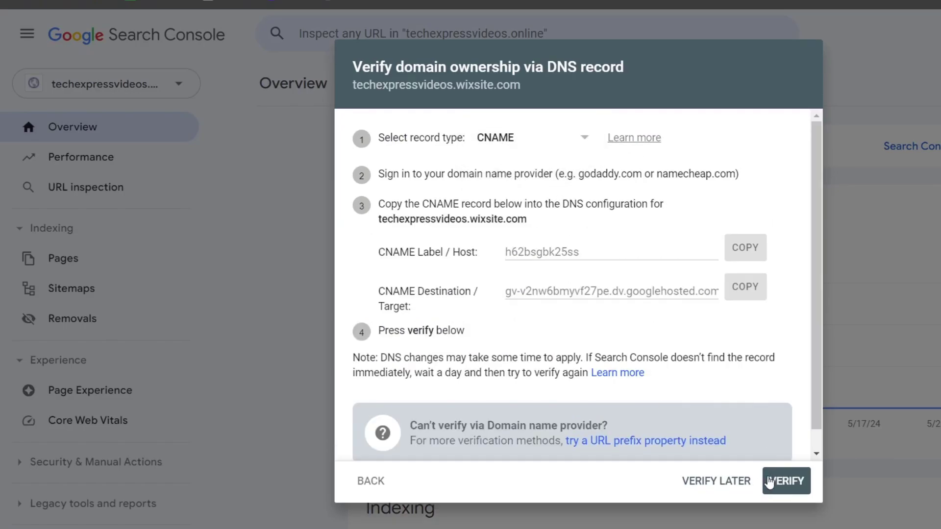
left_click(786, 482)
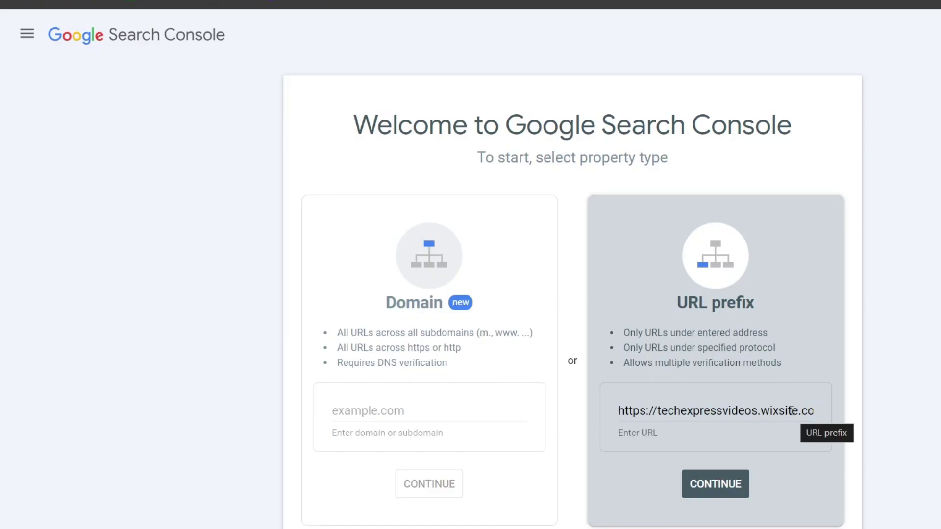
left_click(715, 490)
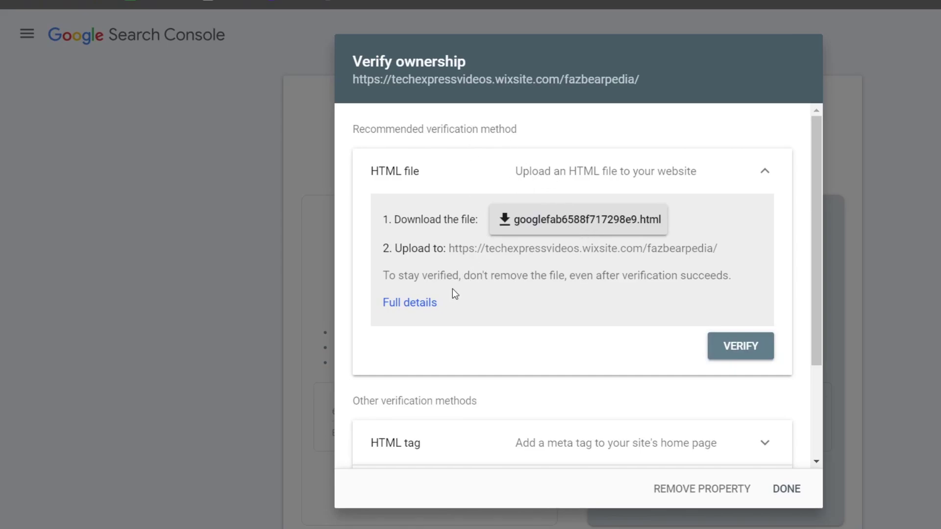
- Collapse HTML file, expand the HTML tag method, and copy the google-site-verification meta tag
scroll(561, 308, "down", 3)
scroll(556, 307, "up", 3)
left_click(643, 167)
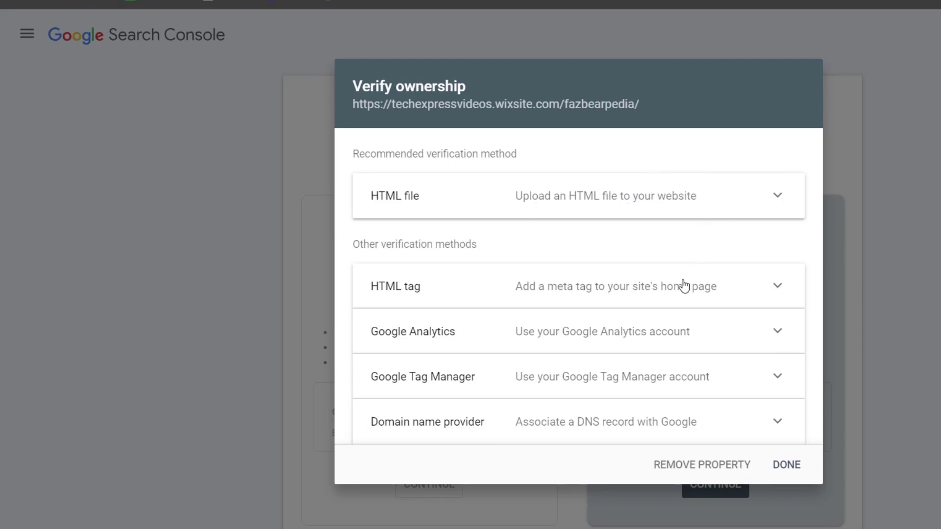
left_click(510, 292)
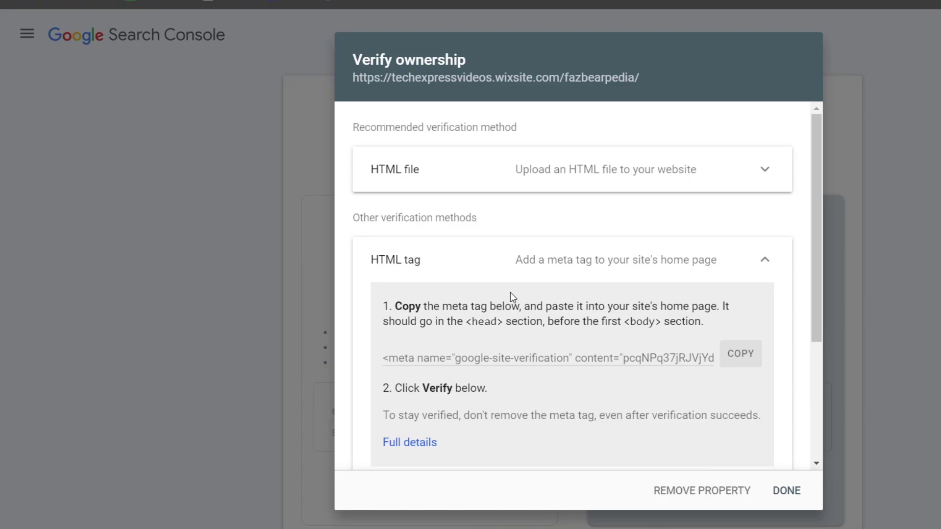
left_click(741, 279)
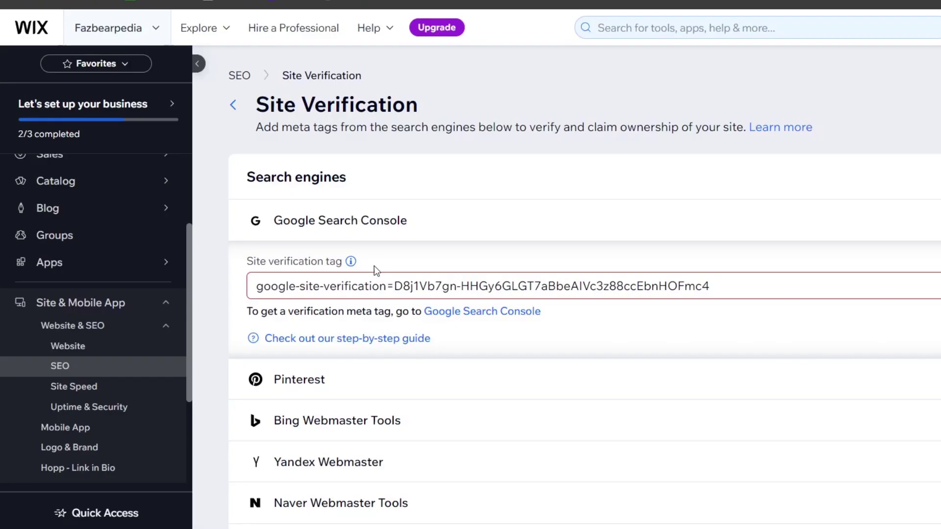
- Overwrite the Wix Google Search Console verification tag with the copied meta tag
triple_click(389, 283)
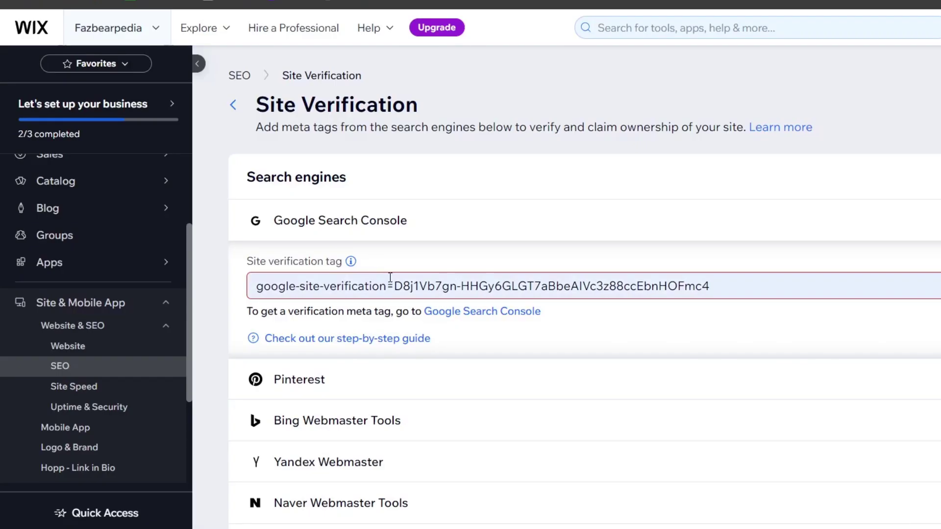
key("ctrl+v")
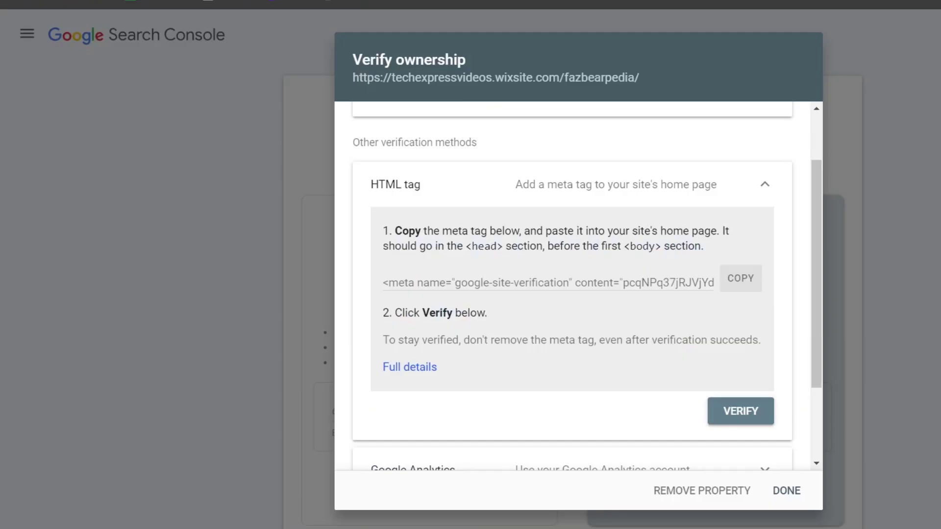
- Verify Fazbearpedia ownership with the HTML tag method and dismiss the Ownership verified dialog
left_click(757, 419)
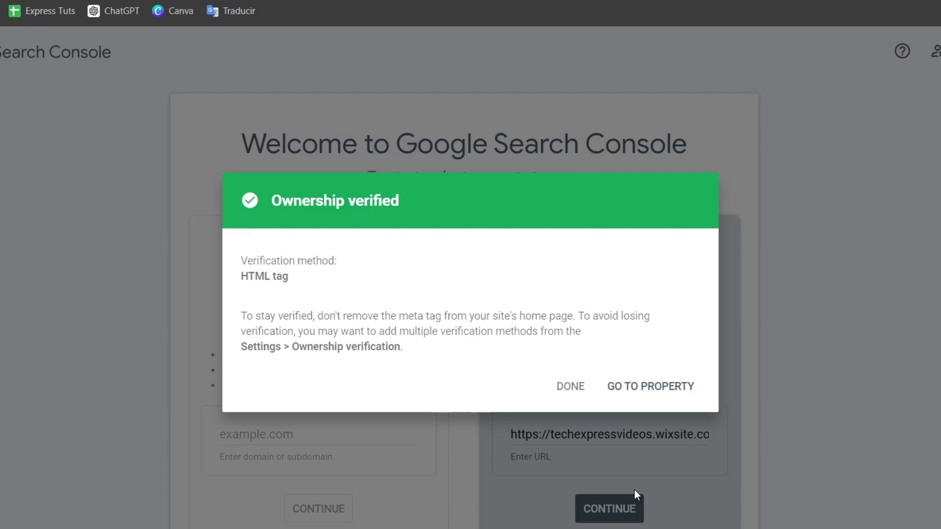
left_click(569, 388)
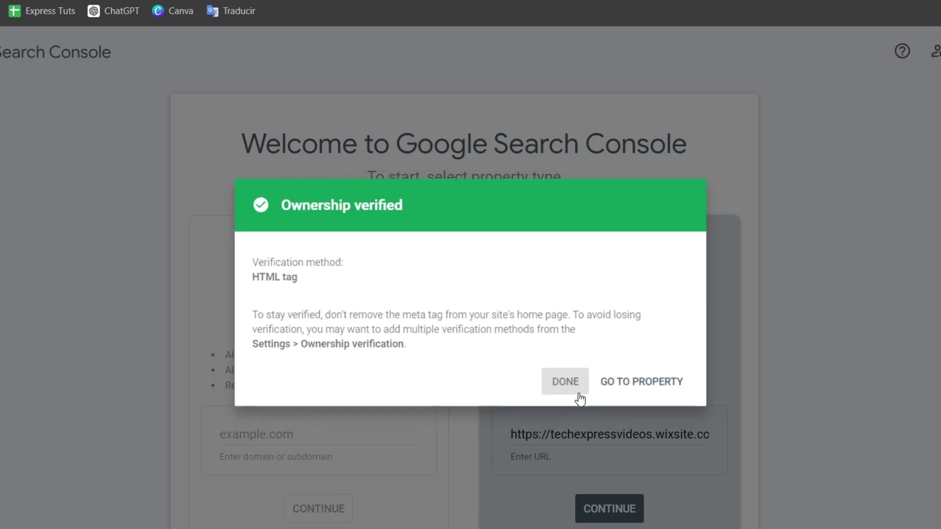
scroll(695, 406, "down", 1)
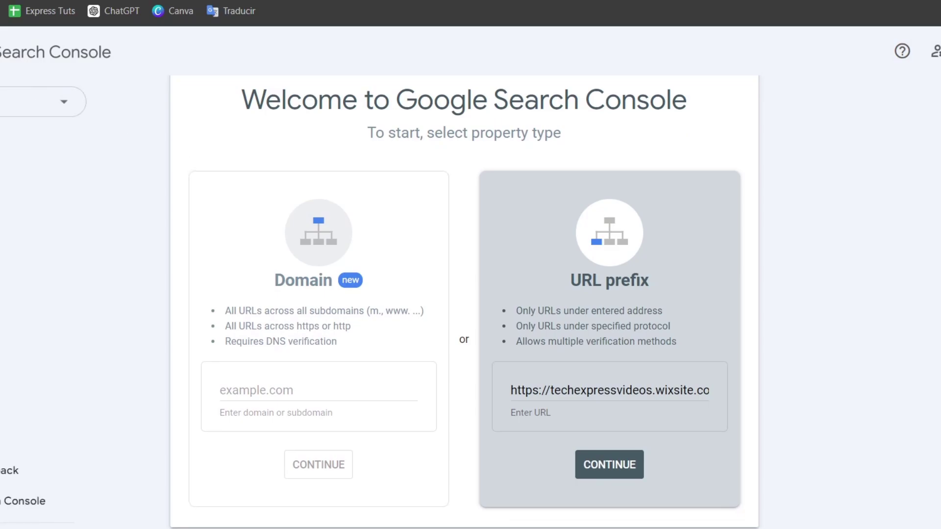
- Switch the property selector to the fazbearpedia URL-prefix property to view its Overview
left_click(39, 115)
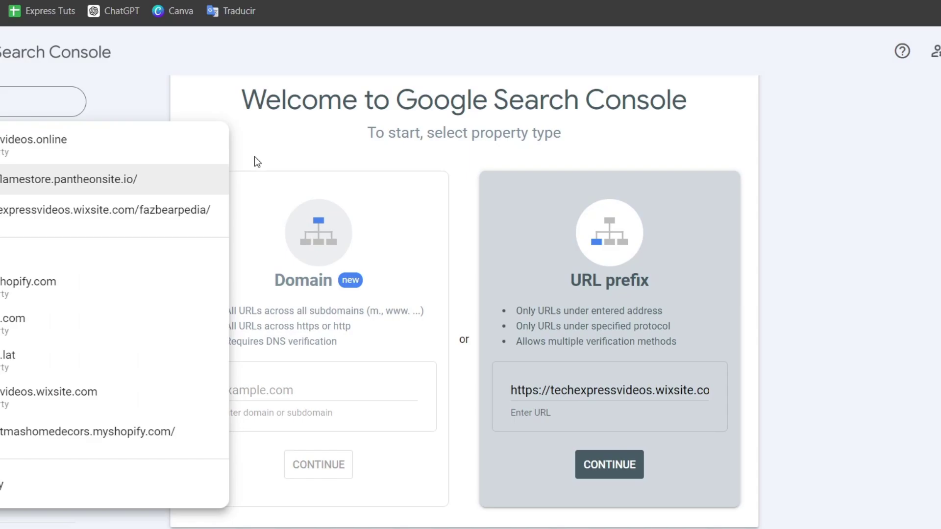
left_click(147, 212)
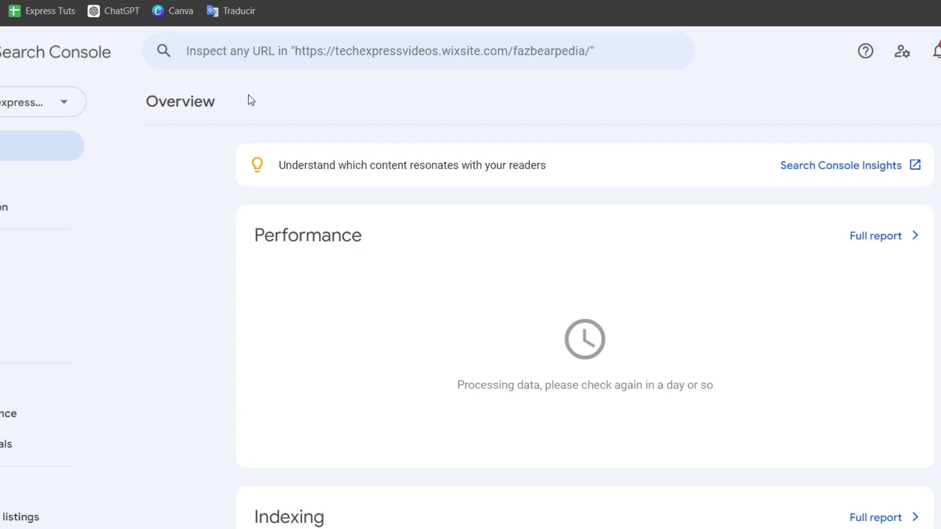
- Submit sitemap.xml on the Sitemaps page and dismiss the confirmation message
left_click(2, 310)
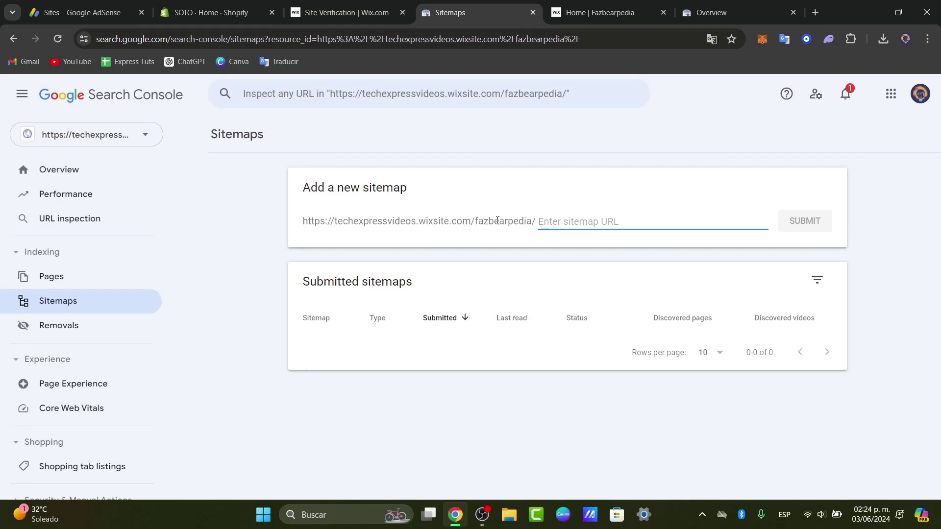
left_click(806, 226)
left_click(644, 221)
key("ctrl+v")
key("Return")
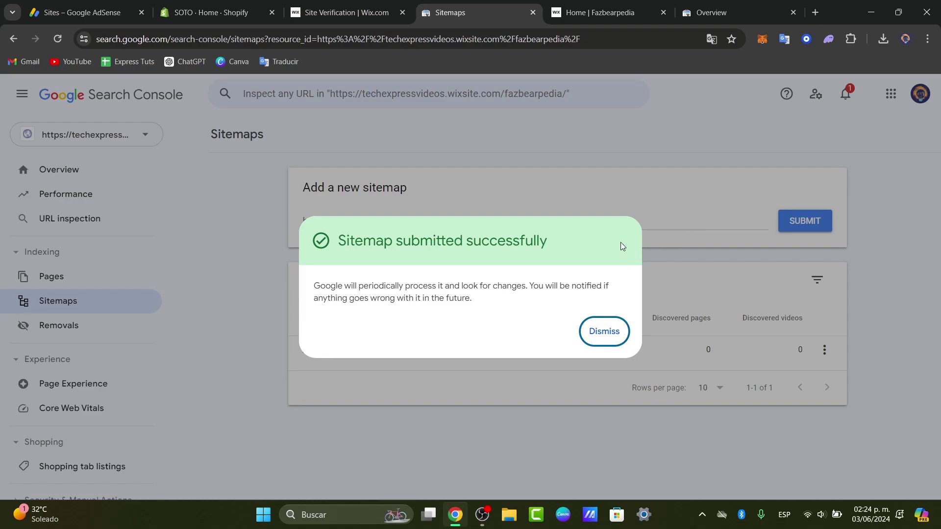
left_click(619, 330)
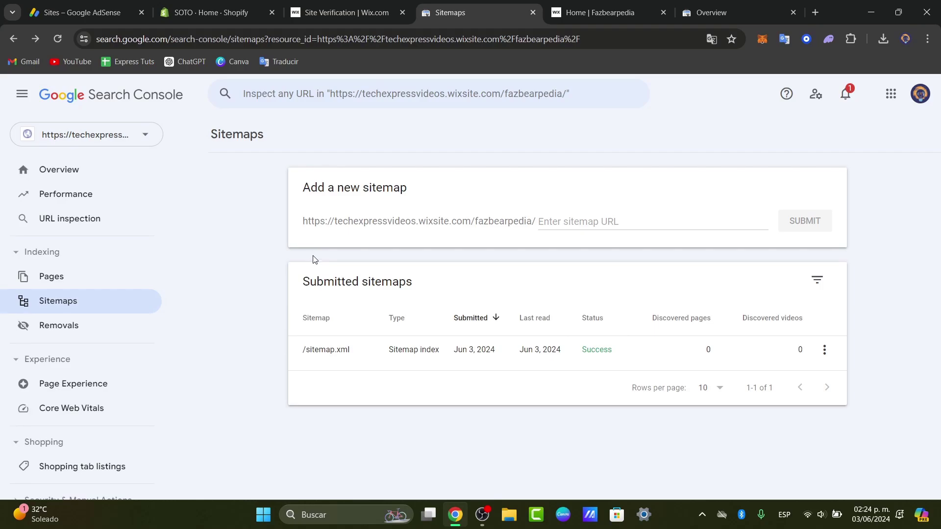
- Open the Performance report and switch it to the dev-flamestore property
left_click(106, 199)
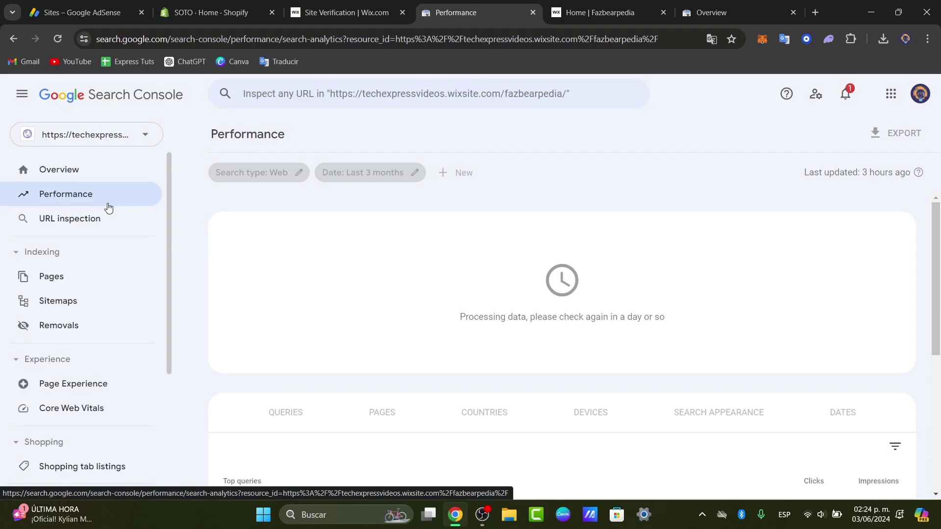
left_click(113, 134)
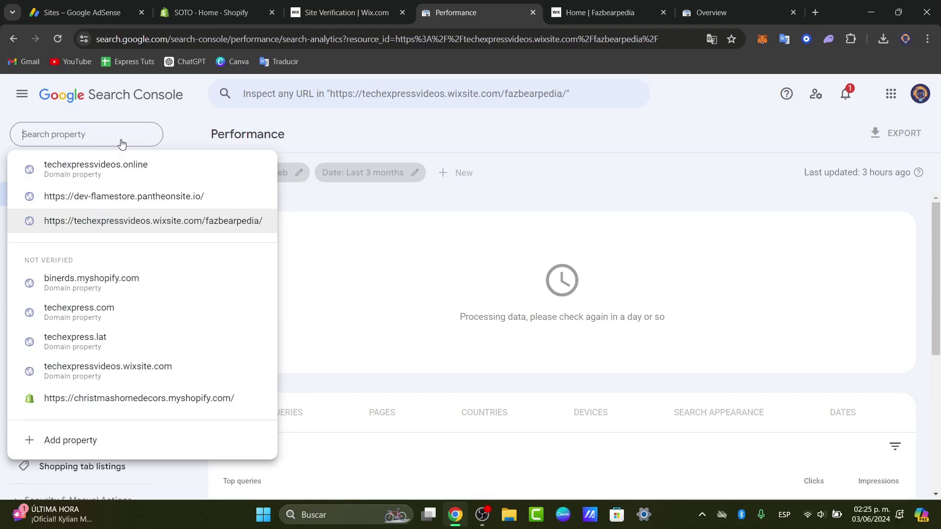
left_click(188, 196)
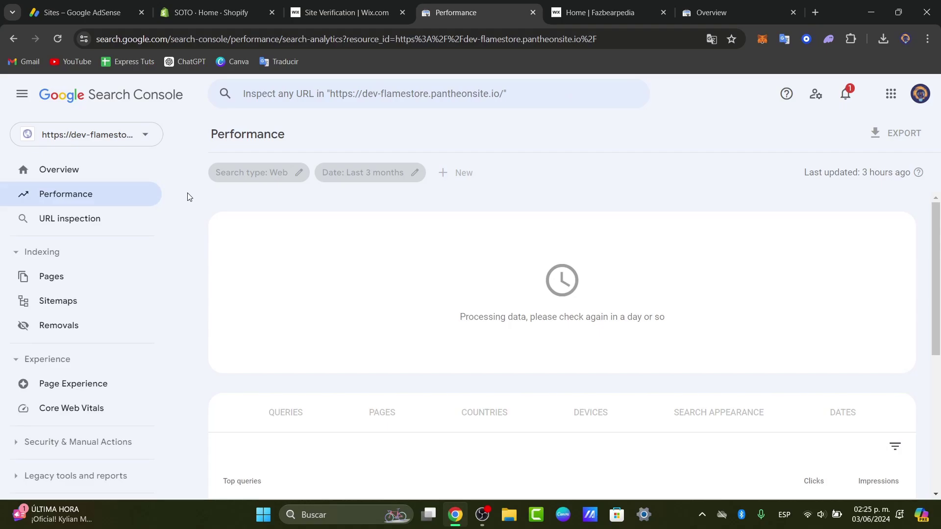
- Switch the Performance report to techexpressvideos.online and review its 0 clicks and impressions
left_click(142, 140)
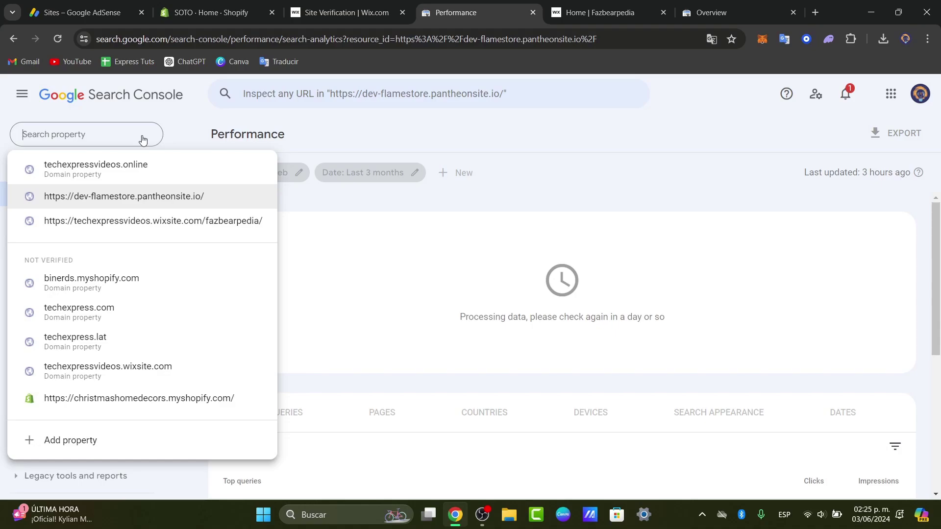
left_click(157, 171)
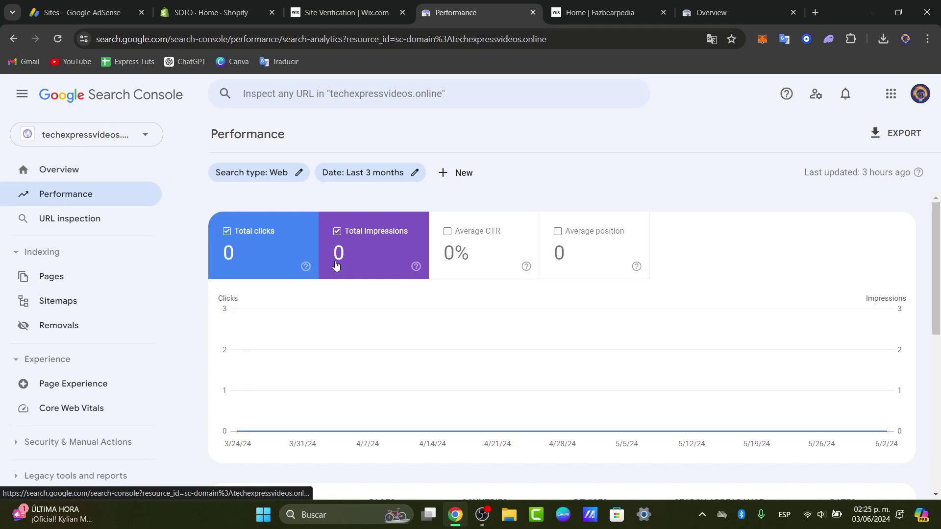
scroll(378, 280, "down", 6)
scroll(378, 281, "down", 1)
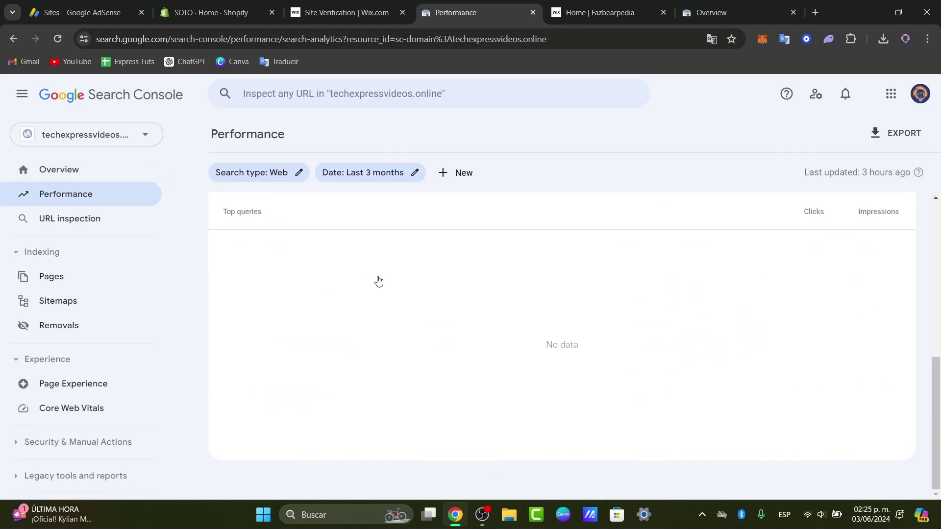
scroll(379, 280, "up", 6)
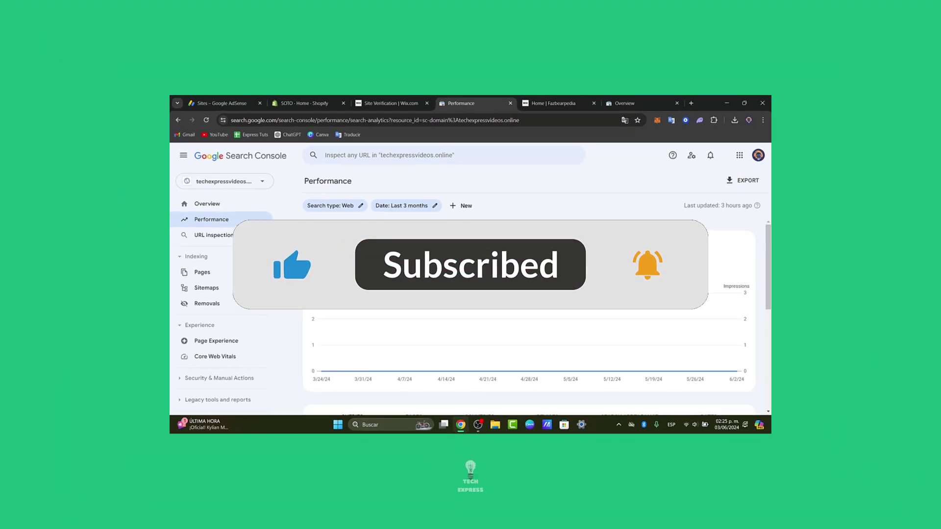
- From the Wix verification tab, open the live Fazbearpedia home page and scroll to Featured Content
key("ctrl+shift+Tab")
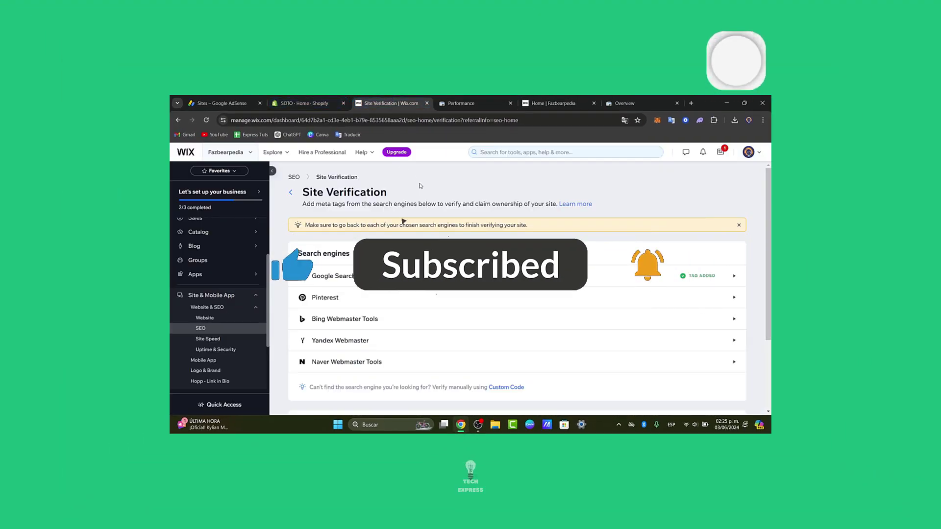
left_click(586, 102)
scroll(553, 287, "down", 5)
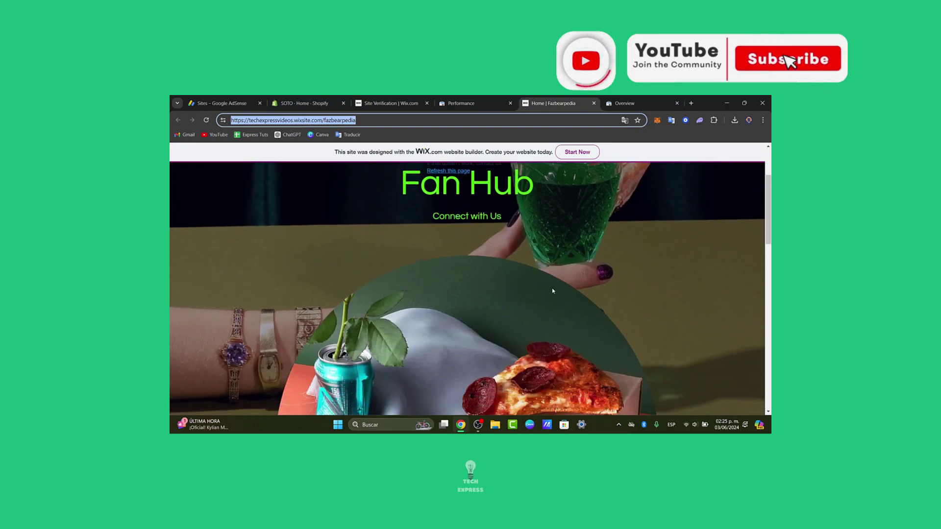
scroll(552, 291, "up", 3)
scroll(552, 291, "down", 3)
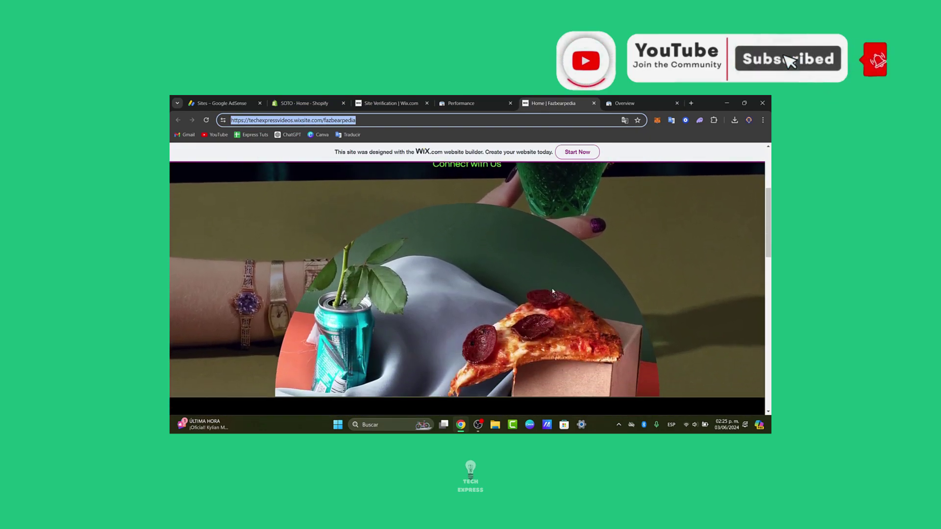
scroll(553, 290, "down", 2)
scroll(553, 290, "up", 5)
scroll(553, 291, "down", 5)
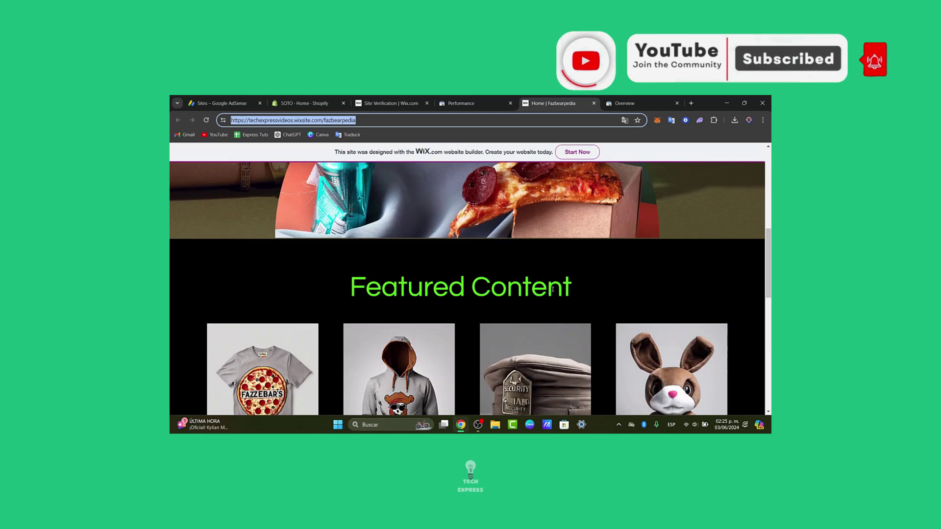